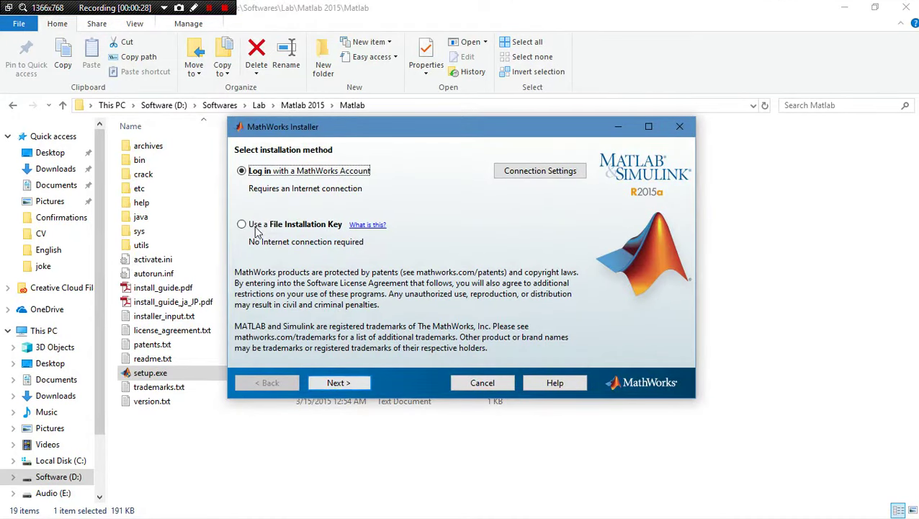
- Choose installation with a File Installation Key and accept the terms of the license agreement
left_click(254, 226)
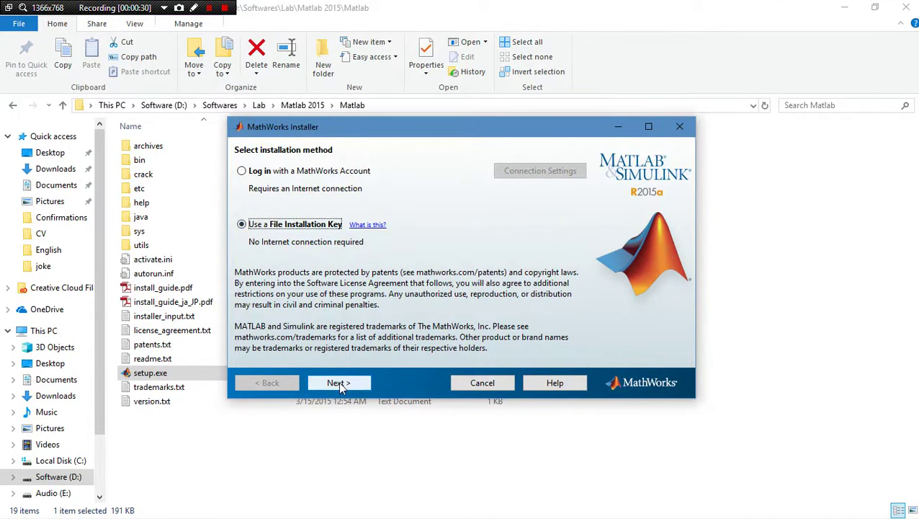
left_click(338, 382)
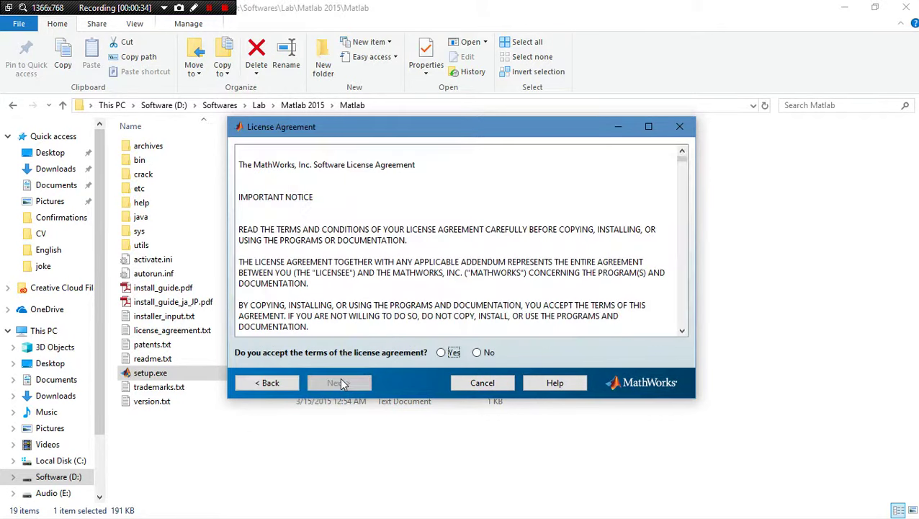
left_click(441, 352)
left_click(345, 383)
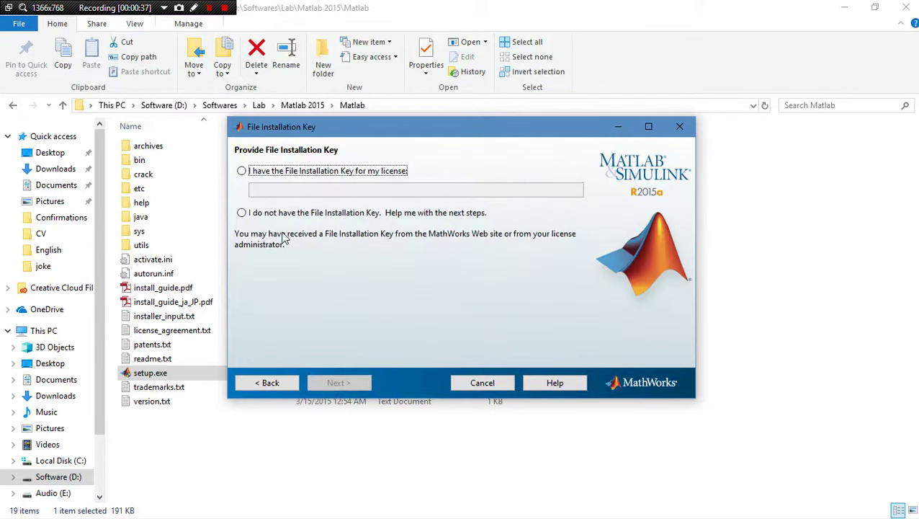
- Indicate that the File Installation Key is available and bring the Matlab setup folder to the front
left_click(243, 172)
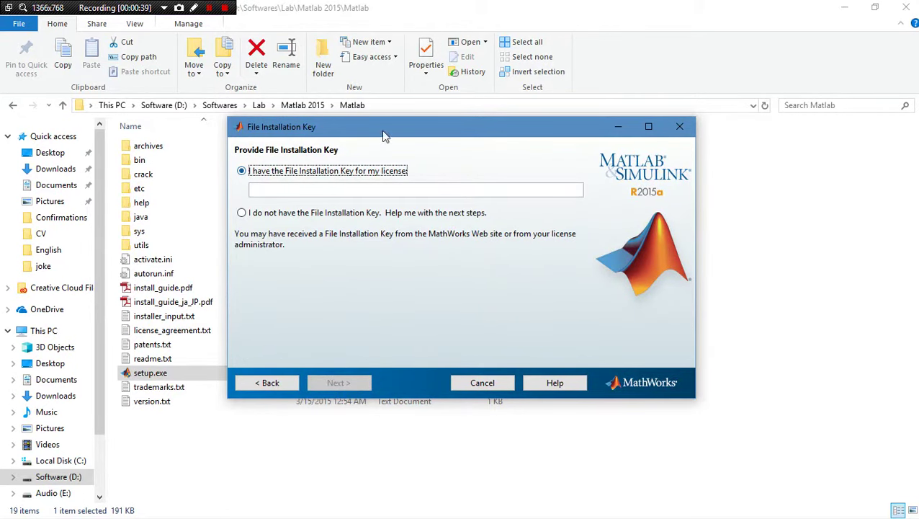
left_click_drag(384, 136, 497, 139)
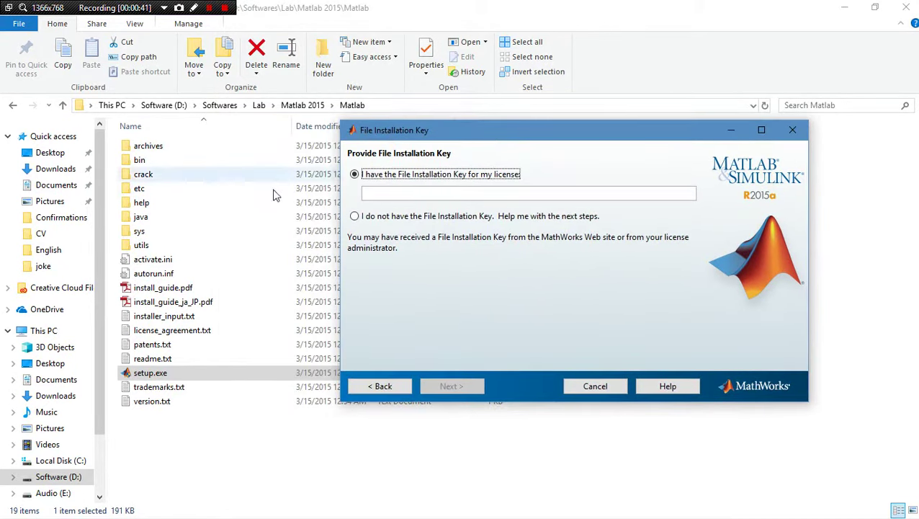
left_click(328, 26)
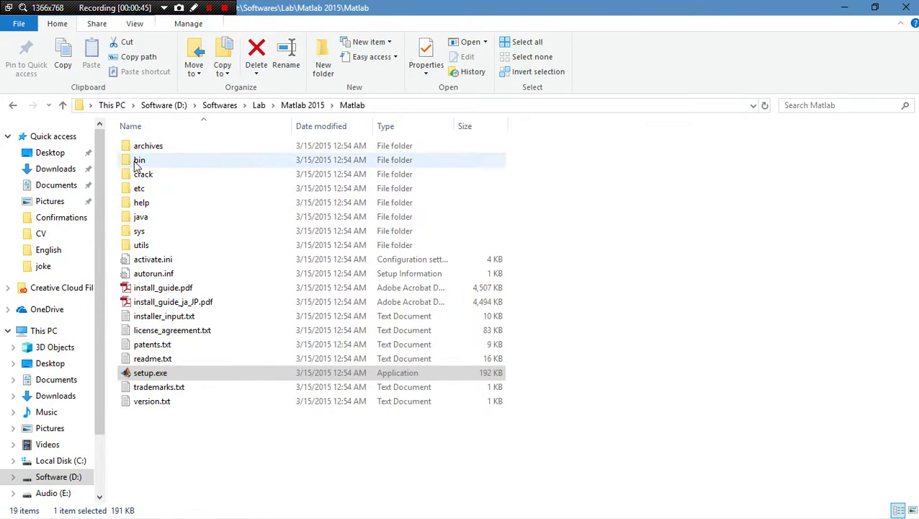
left_click(138, 159)
double_click(163, 158)
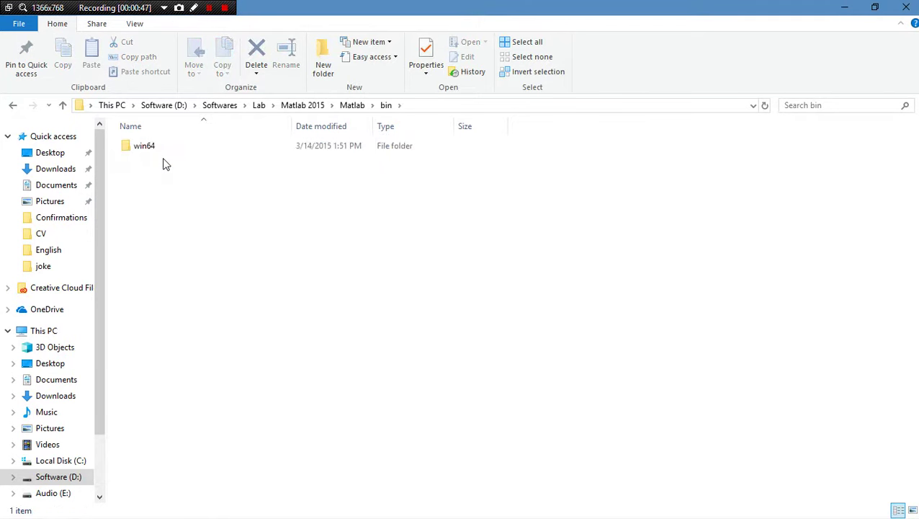
double_click(150, 147)
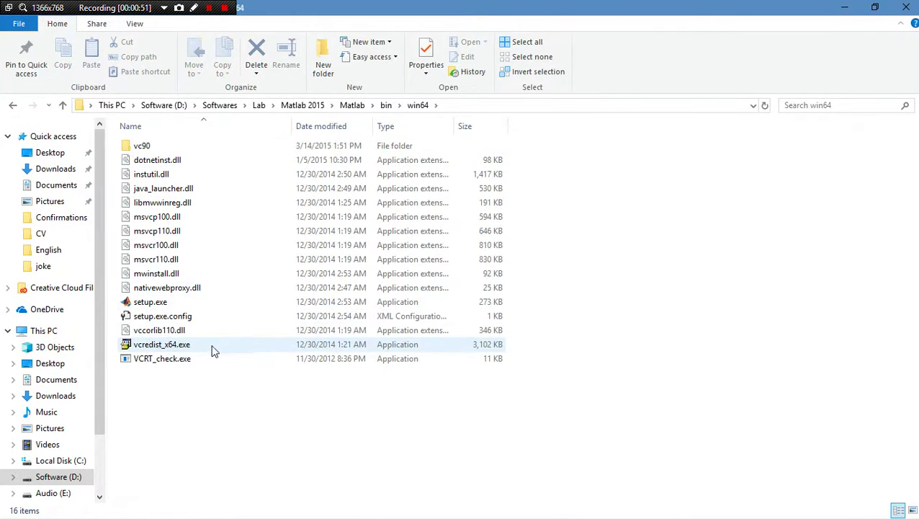
left_click(62, 106)
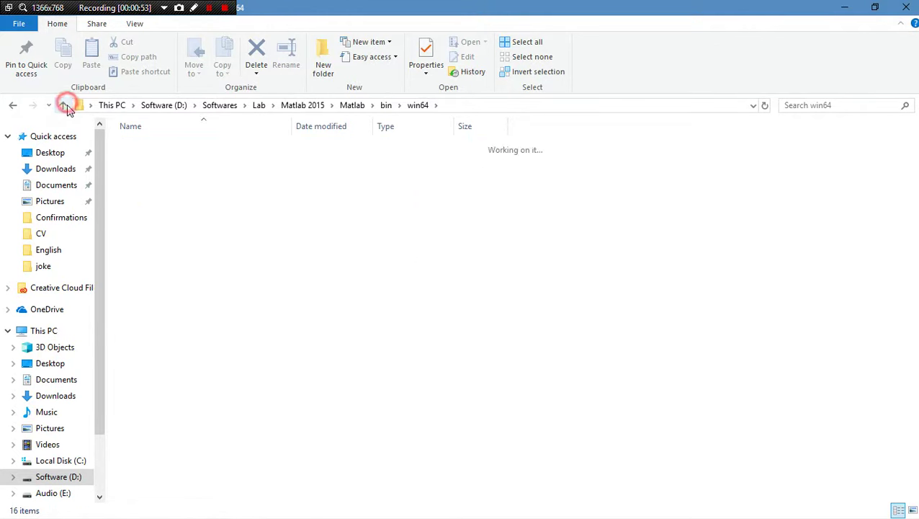
left_click(63, 105)
- Open install.txt from the crack folder and copy the file installation key listed for the standalone mode
left_click(164, 174)
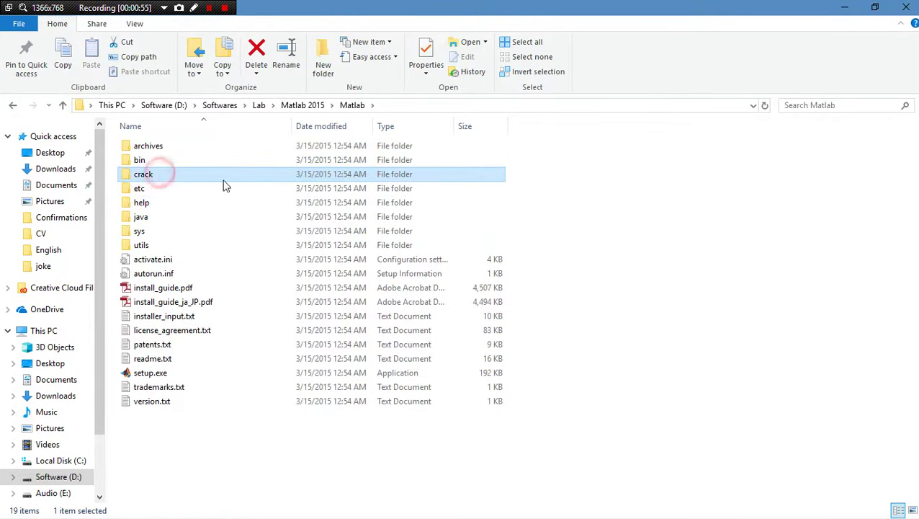
double_click(207, 176)
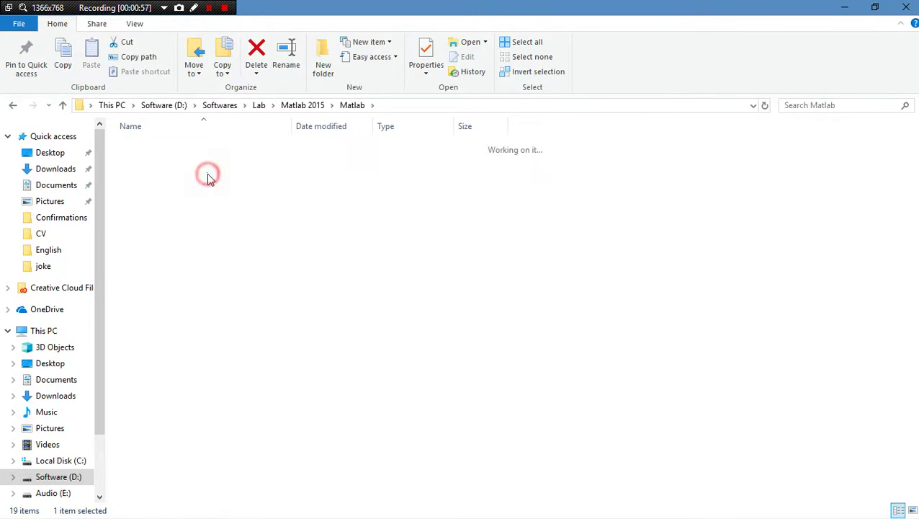
double_click(189, 202)
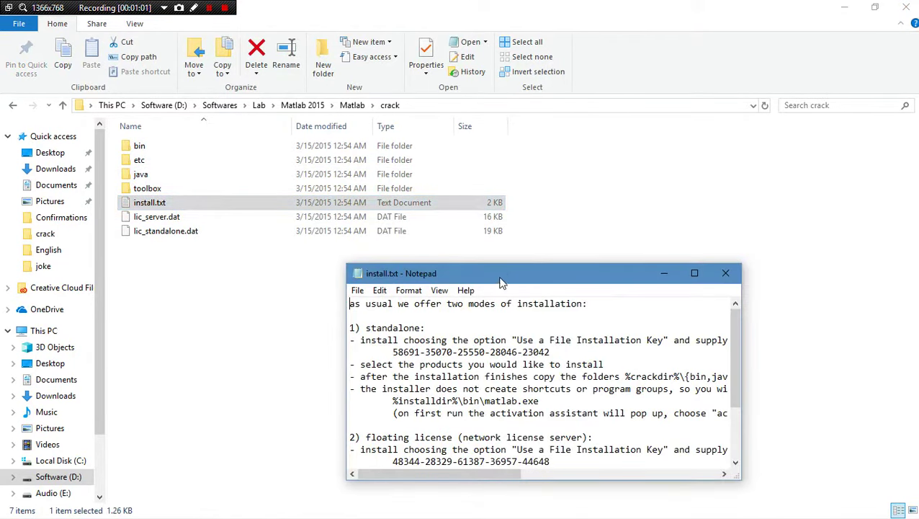
left_click_drag(498, 279, 465, 200)
left_click_drag(514, 271, 356, 271)
right_click(370, 273)
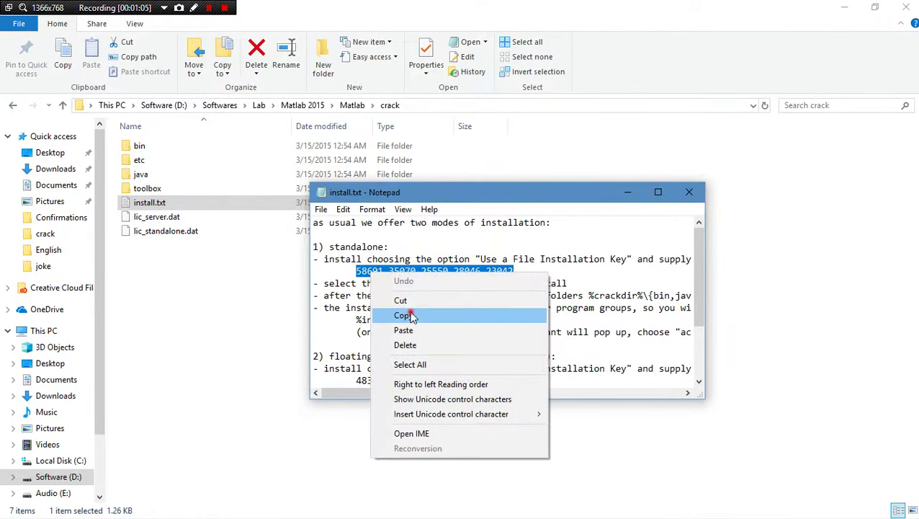
left_click(403, 315)
- Paste the File Installation Key into the MathWorks installer and accept the default installation folder
left_click(905, 326)
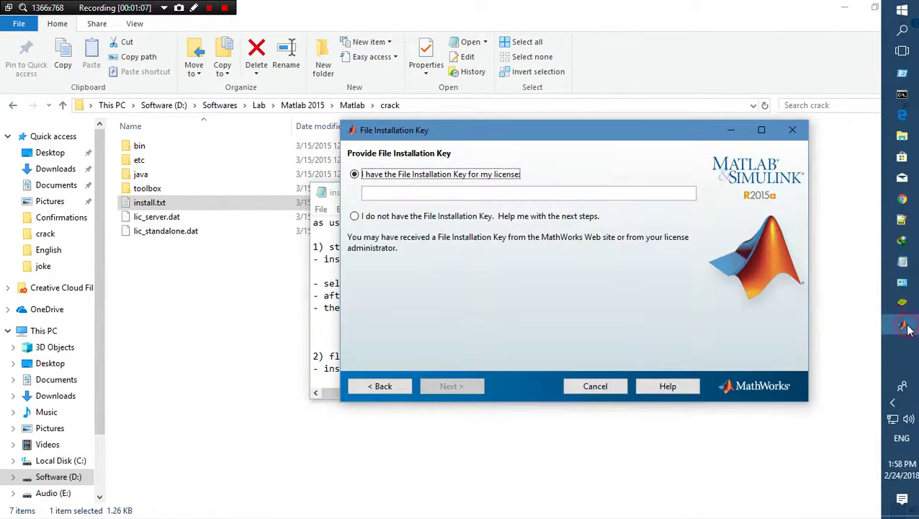
right_click(397, 192)
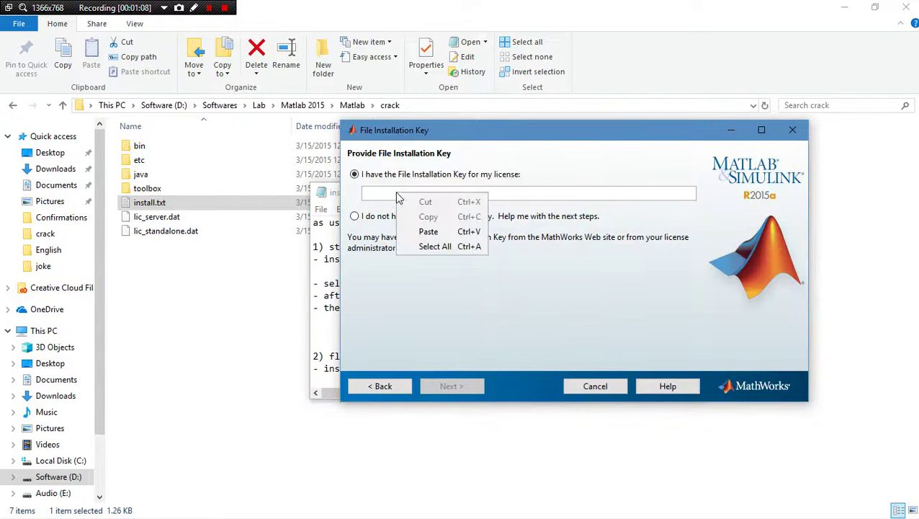
left_click(427, 232)
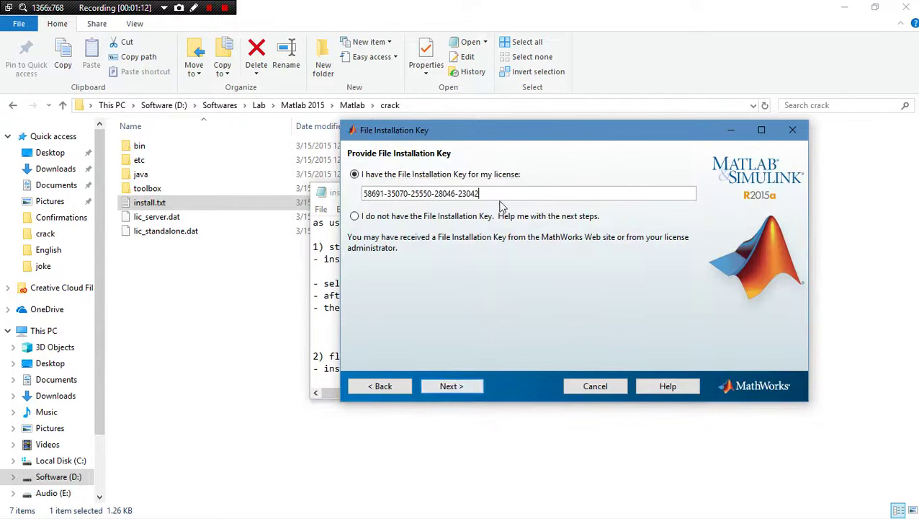
left_click(468, 390)
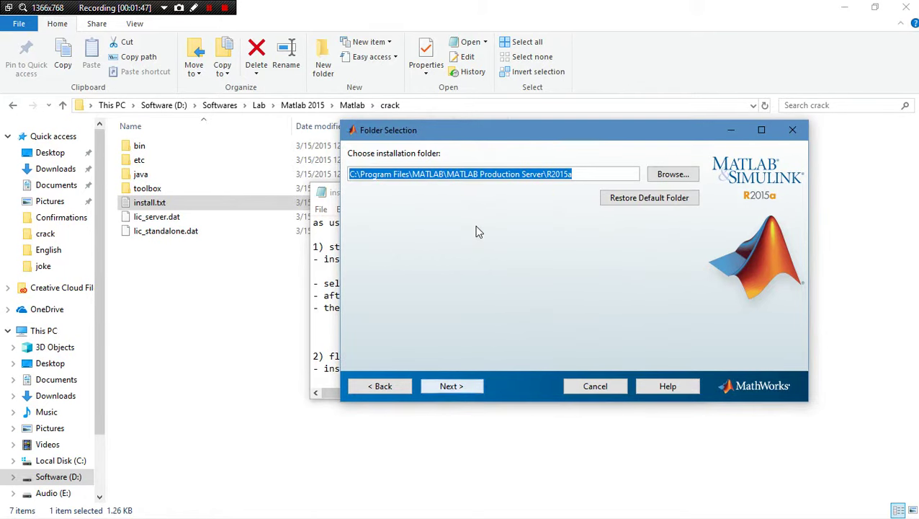
left_click(461, 389)
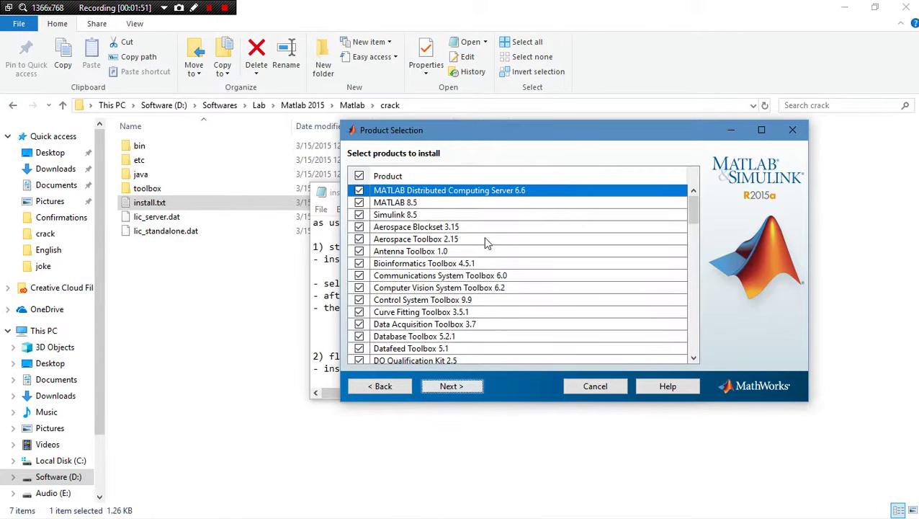
- Review the product list, keep all products selected and start the installation
scroll(487, 244, "down", 4)
scroll(509, 264, "down", 12)
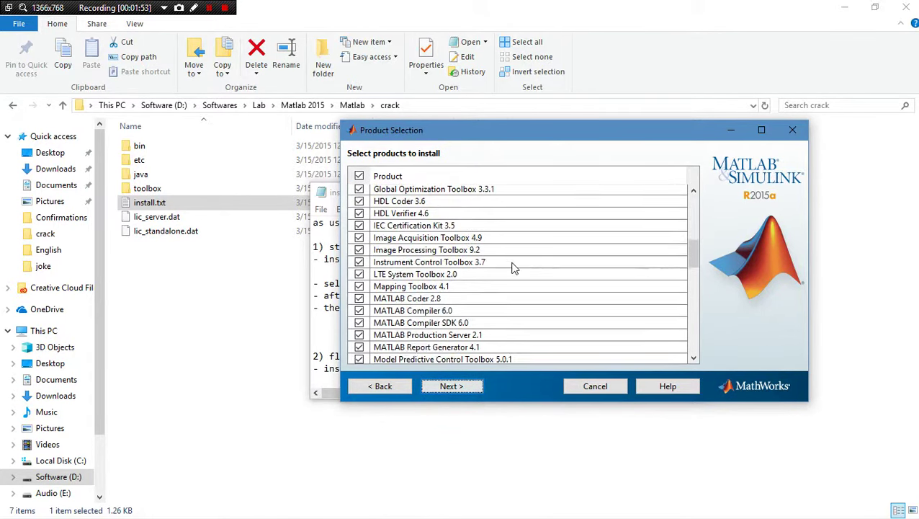
scroll(516, 339, "down", 2)
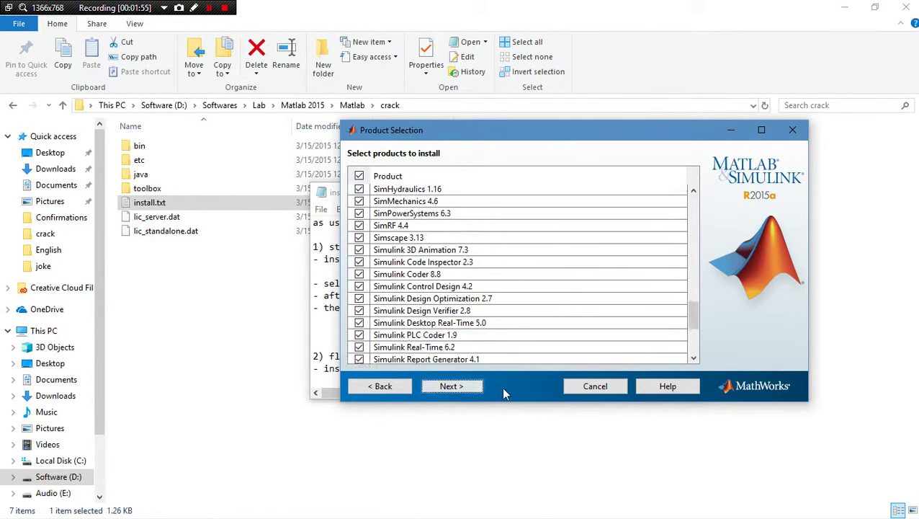
left_click_drag(694, 319, 694, 339)
left_click(480, 382)
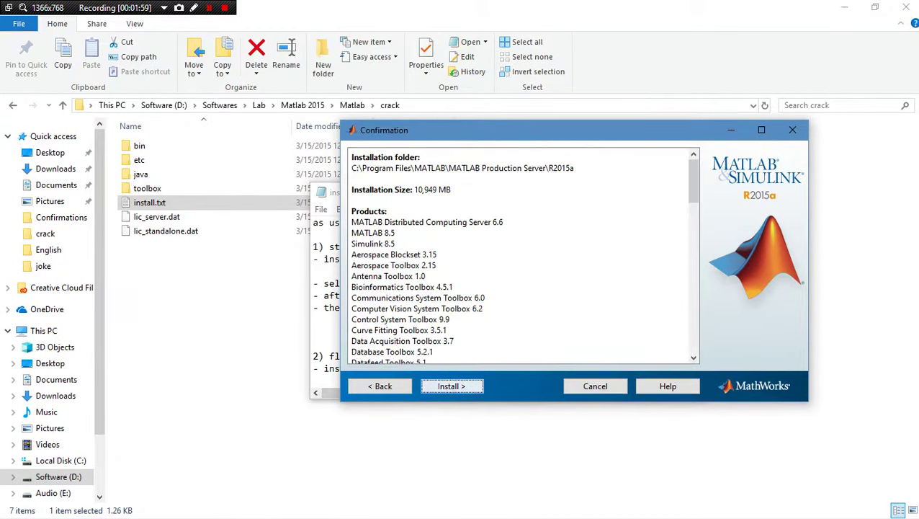
scroll(518, 255, "down", 15)
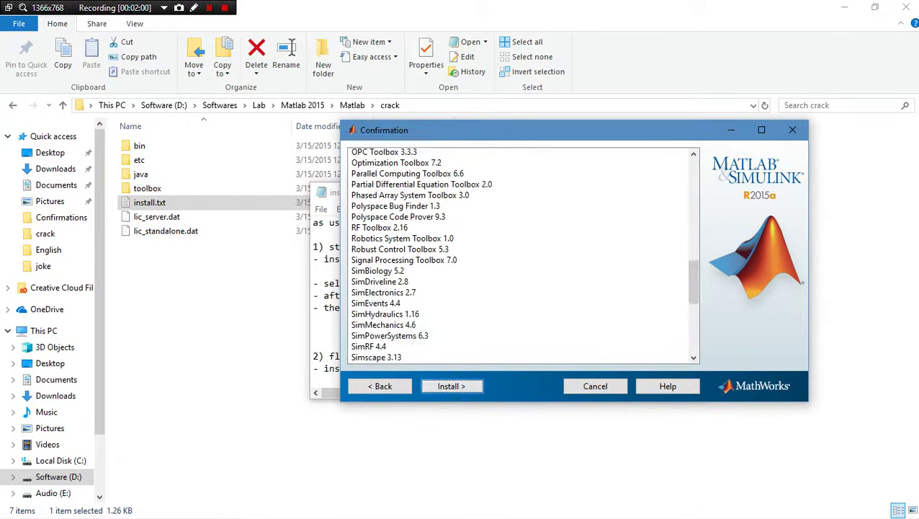
left_click(481, 383)
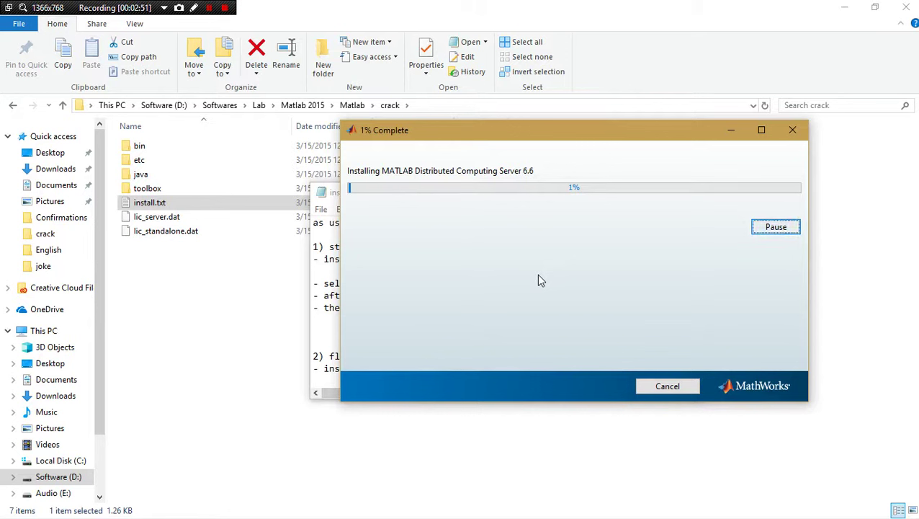
left_click(210, 8)
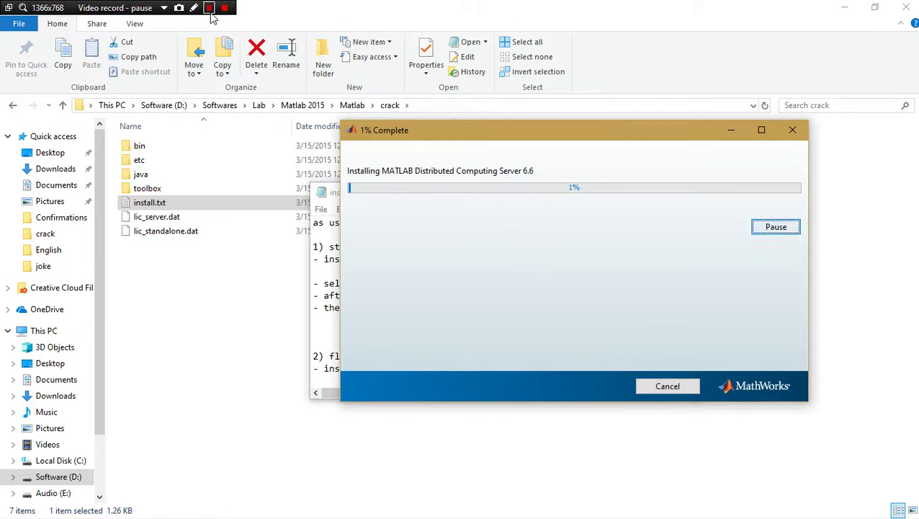
left_click(209, 8)
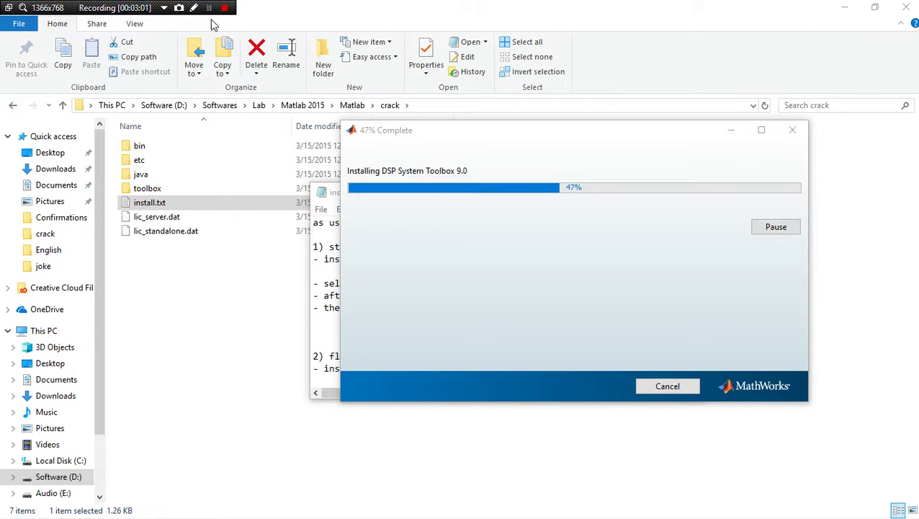
left_click(209, 8)
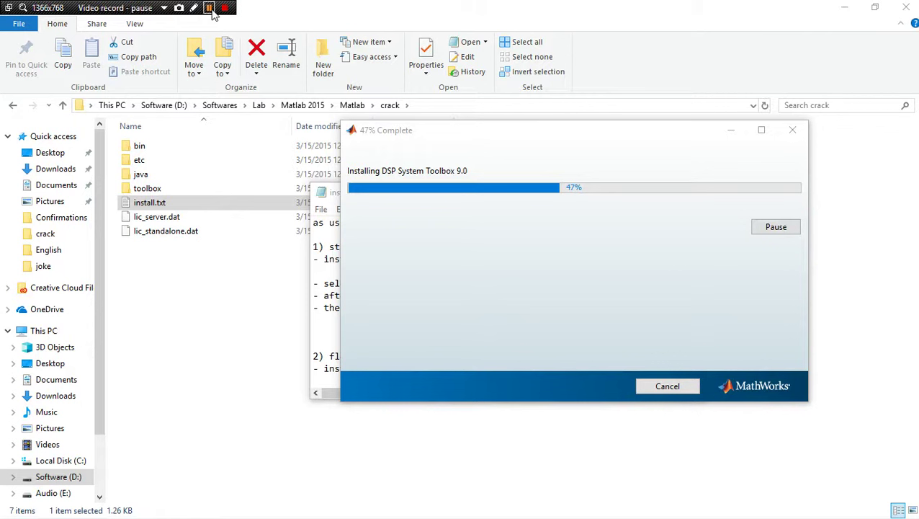
left_click(209, 8)
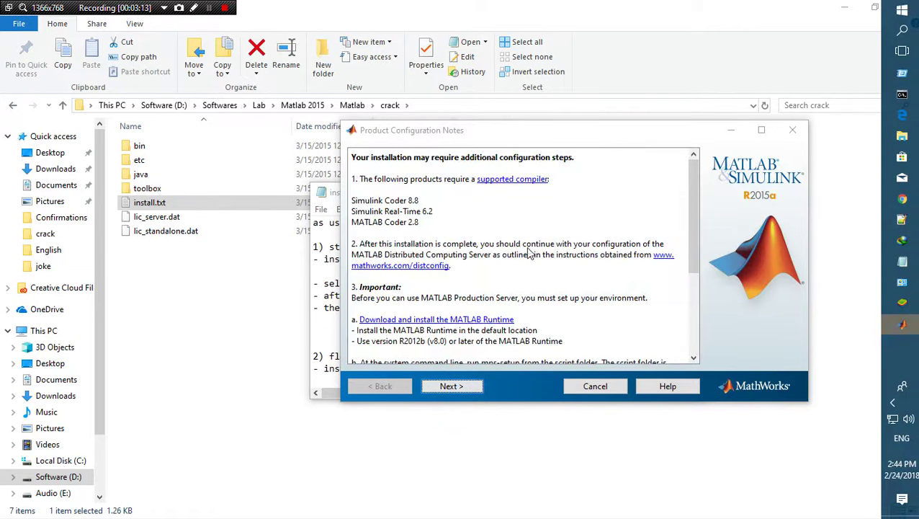
- Review the product configuration notes and finish the installer
scroll(529, 252, "down", 3)
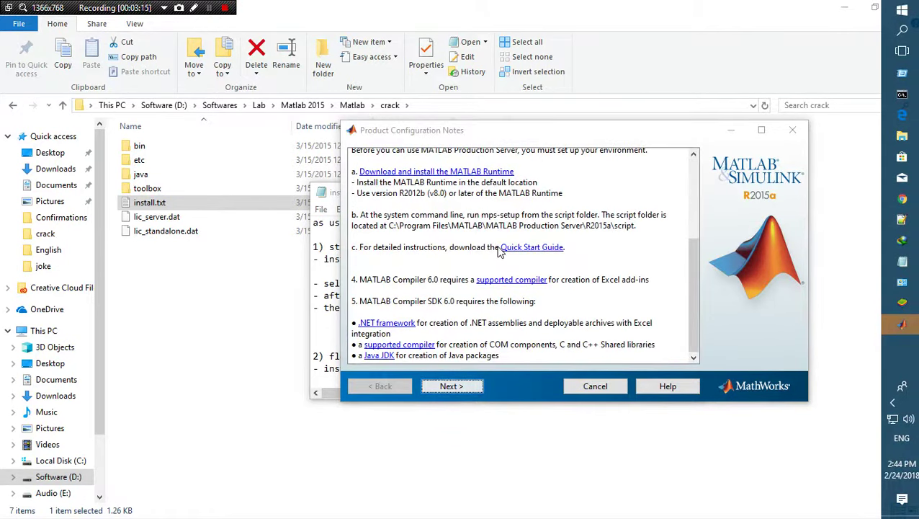
scroll(497, 281, "up", 3)
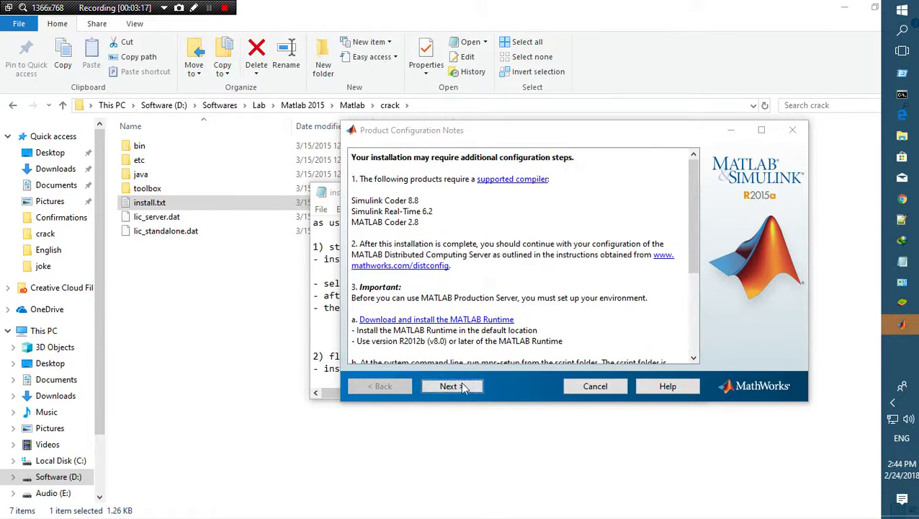
left_click(453, 386)
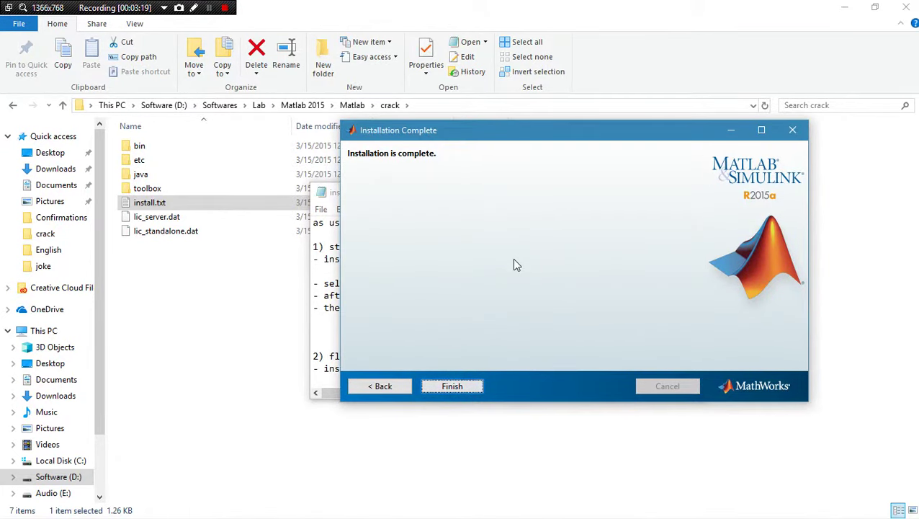
left_click(465, 386)
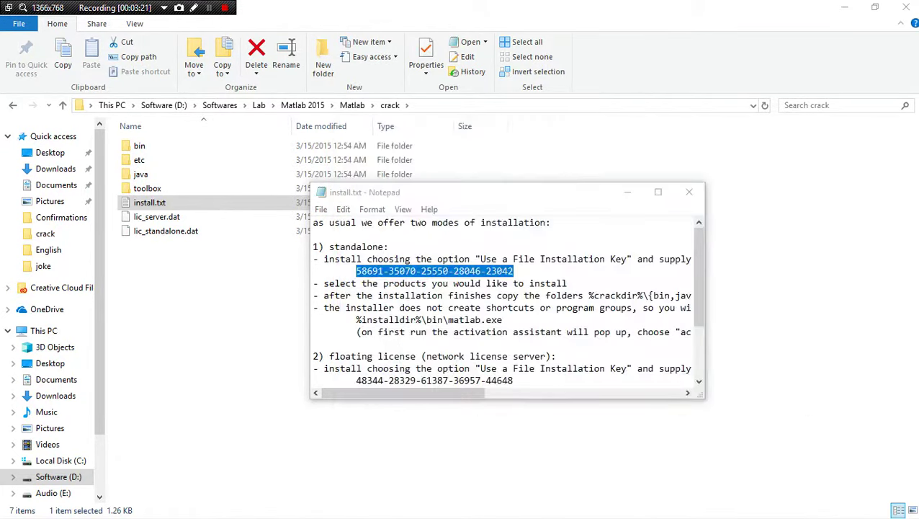
- Minimize the install.txt and folder windows, search Windows for matlab and run it
left_click(629, 192)
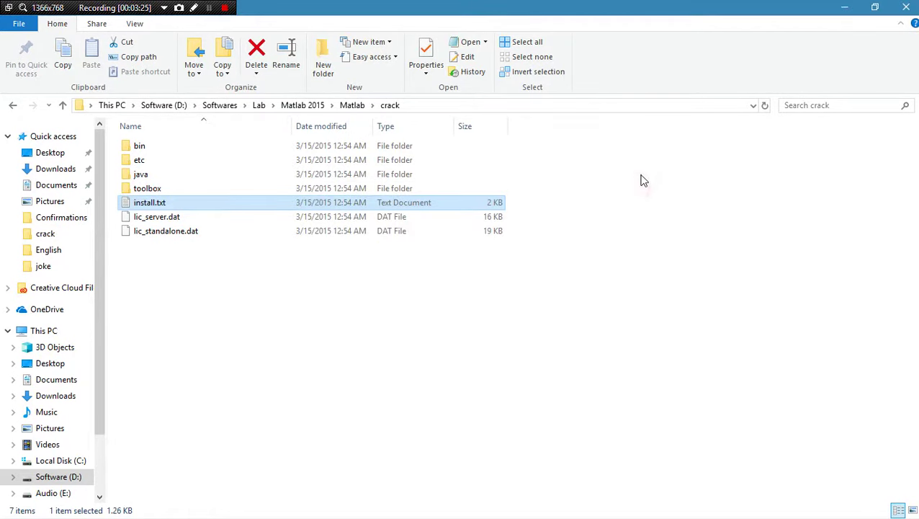
left_click(844, 7)
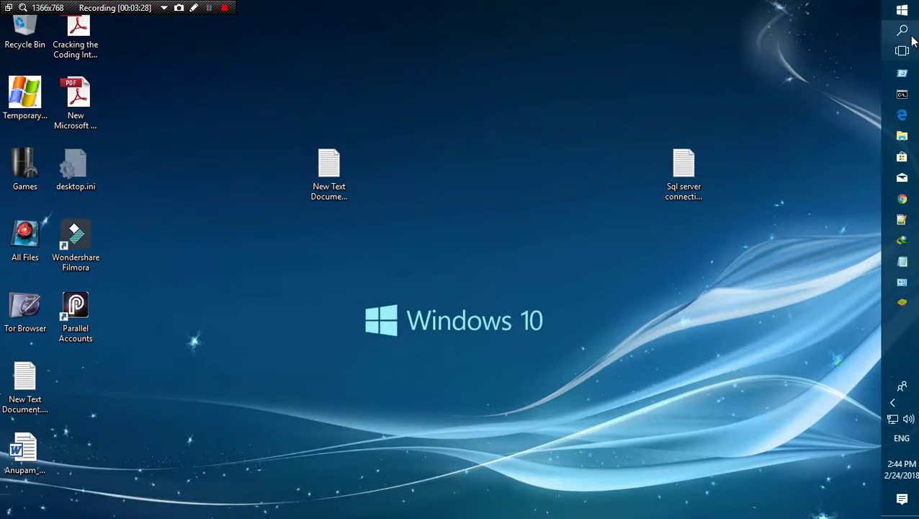
left_click(902, 31)
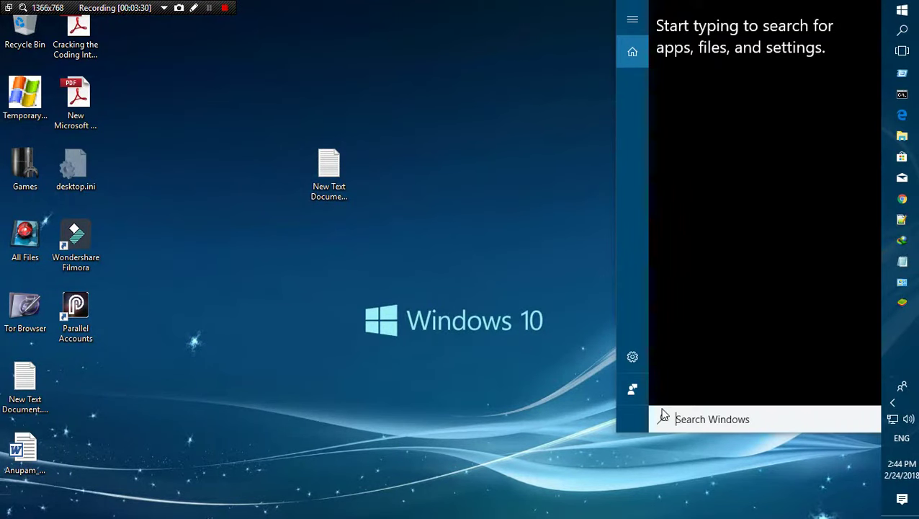
type("mat")
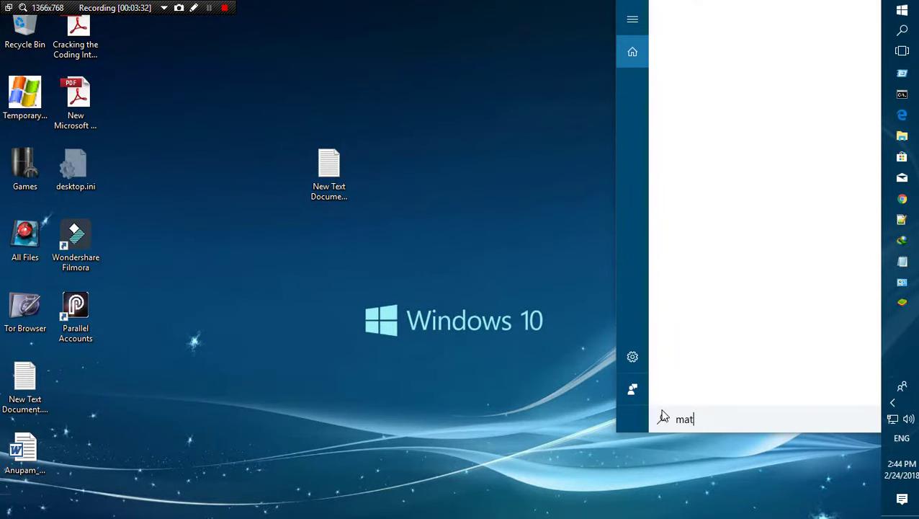
type("la")
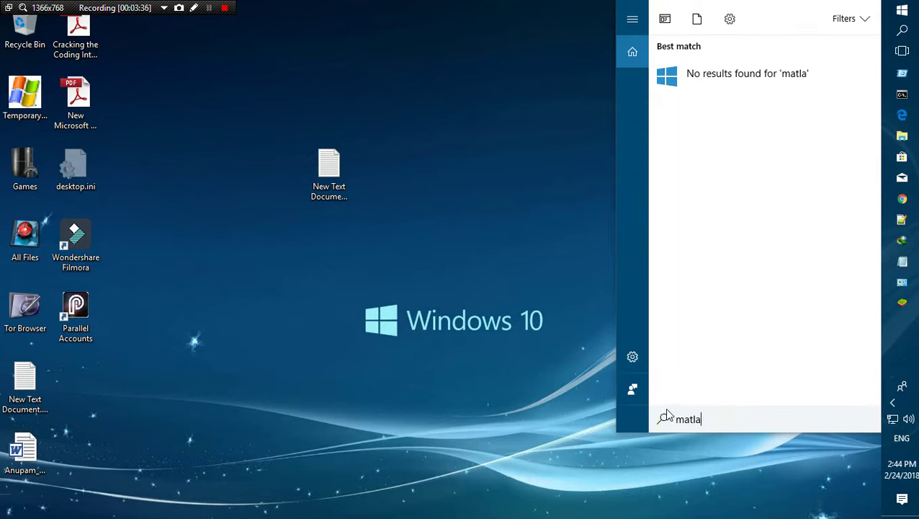
type("b")
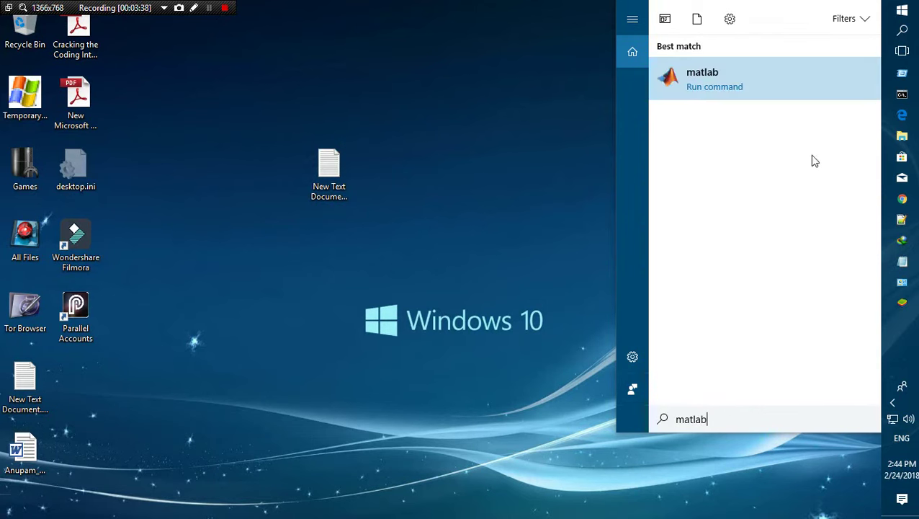
left_click(722, 85)
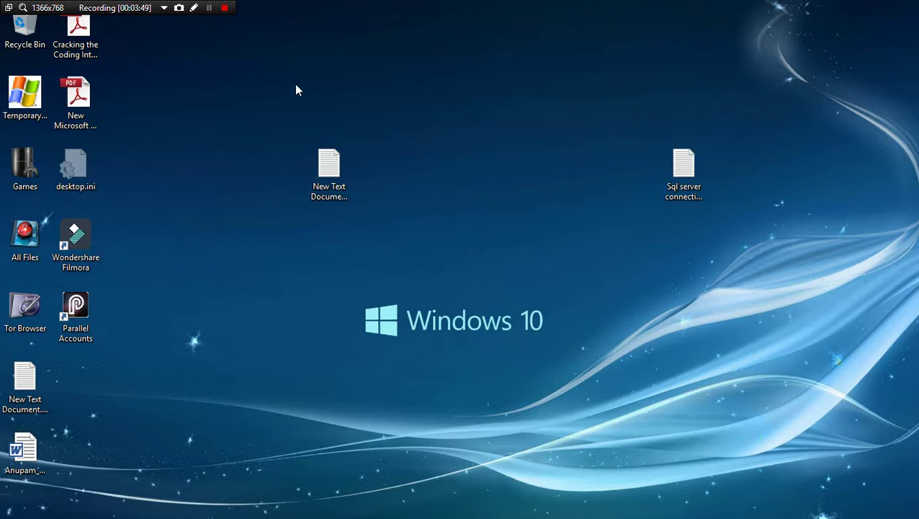
- Run matlab again through a Windows search and bring up the pending administrator prompt
mouse_move(918, 259)
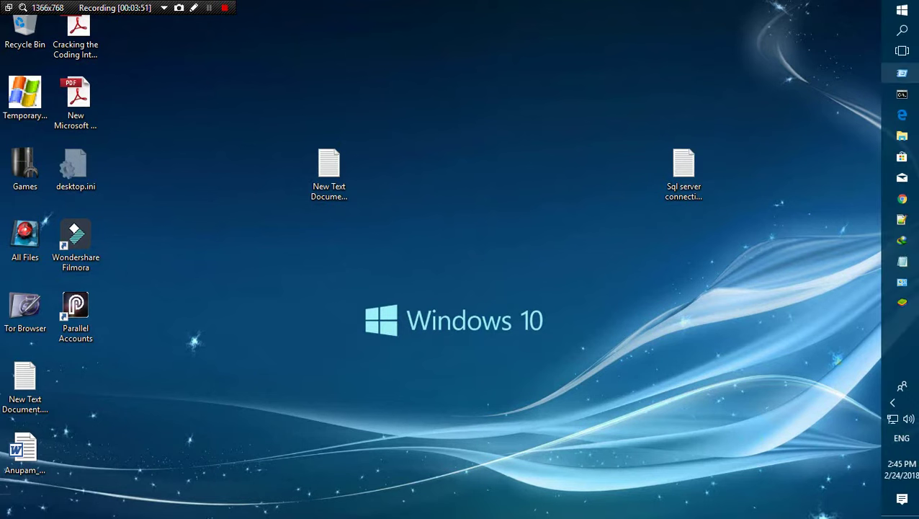
left_click(904, 31)
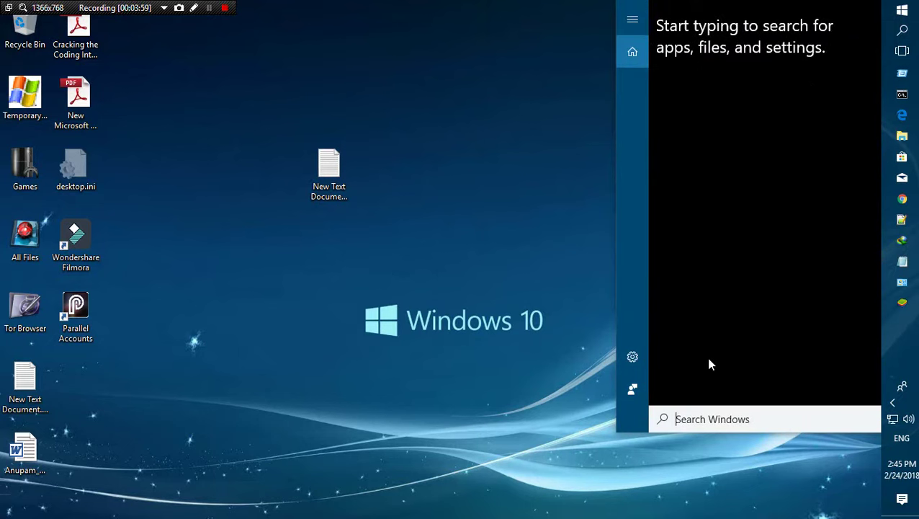
type("matlab")
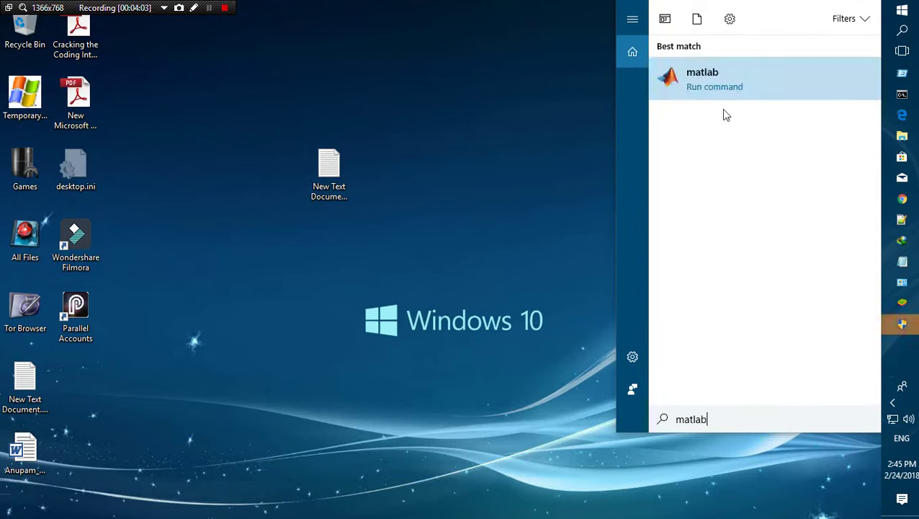
left_click(713, 86)
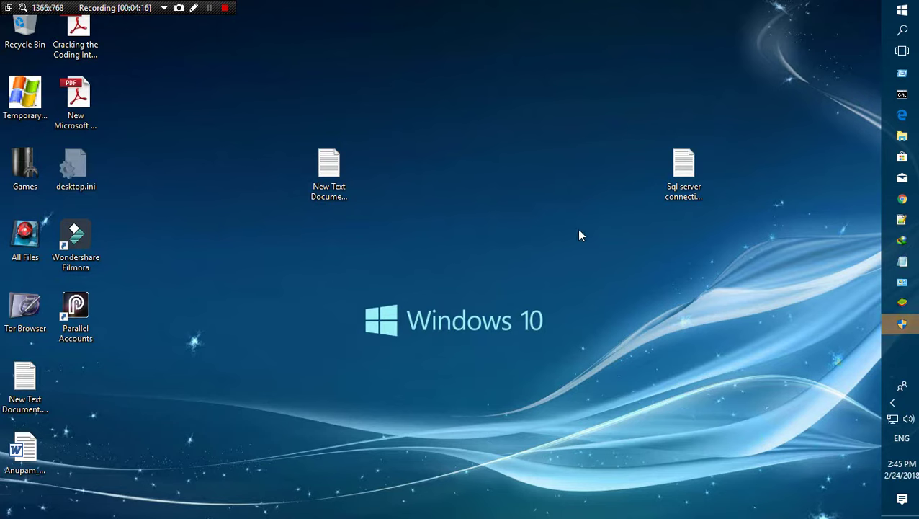
left_click(905, 326)
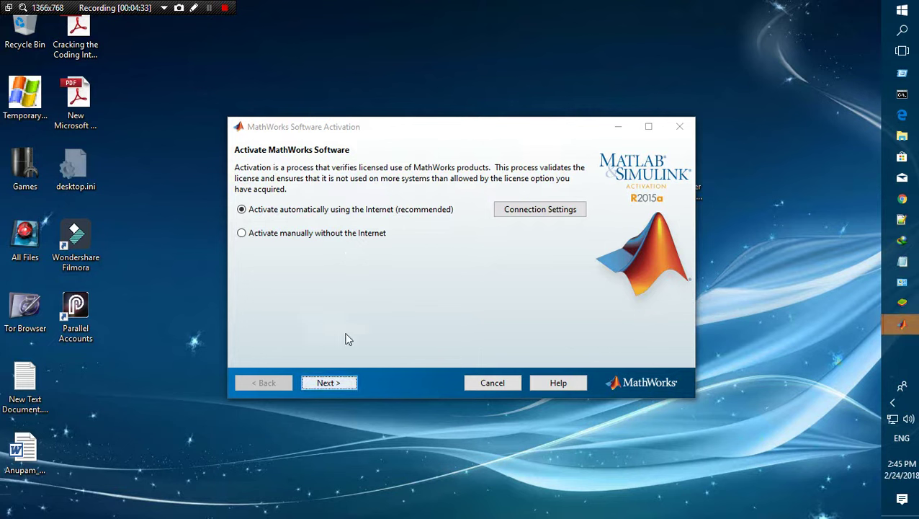
- Choose manual activation without the Internet and start browsing for an existing license file
left_click(277, 235)
left_click(342, 385)
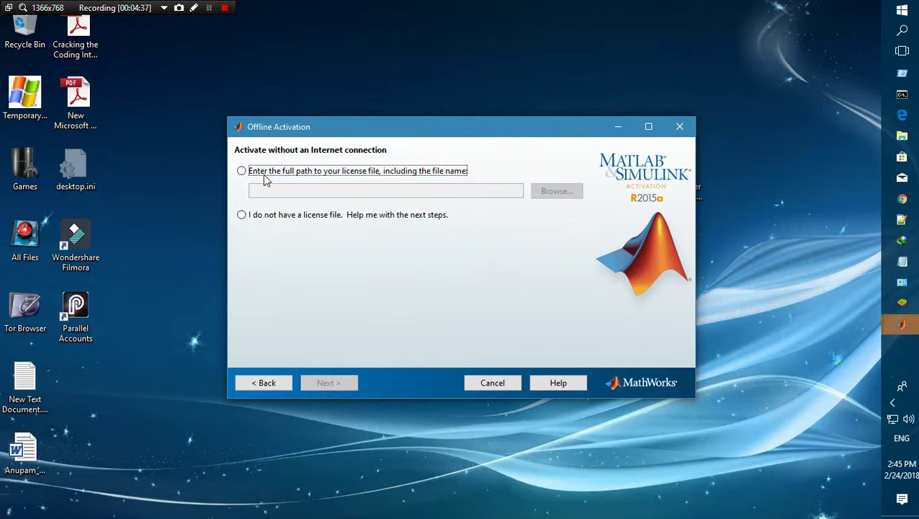
left_click(264, 174)
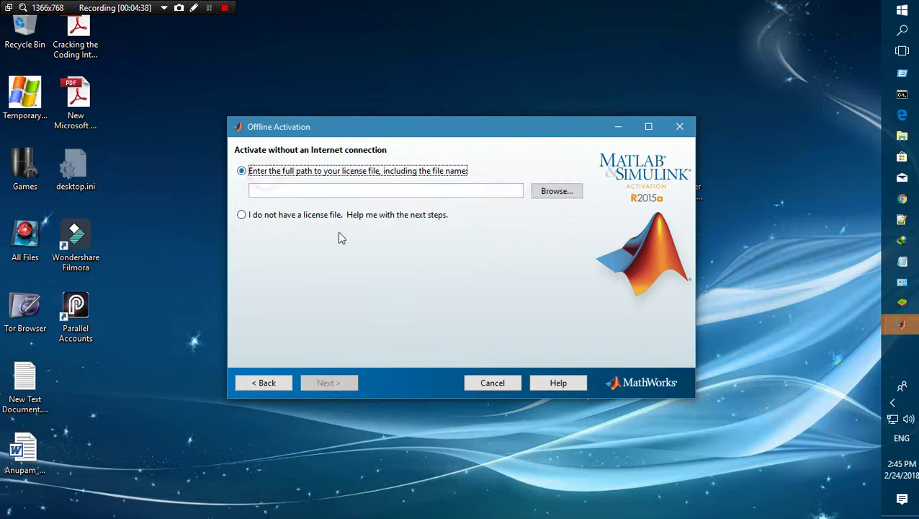
left_click(555, 199)
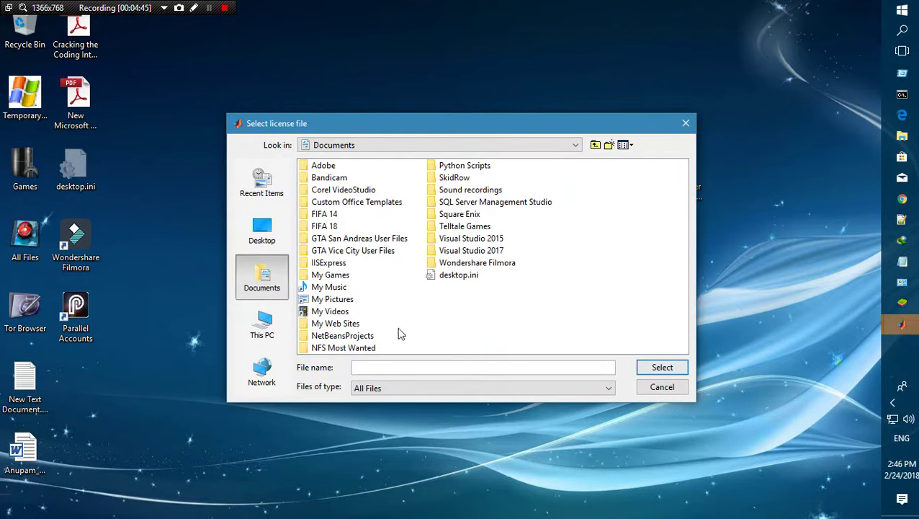
- Browse to the Softwares folder on the Software (D:) drive, refreshing the desktop while the folder loads
left_click(261, 324)
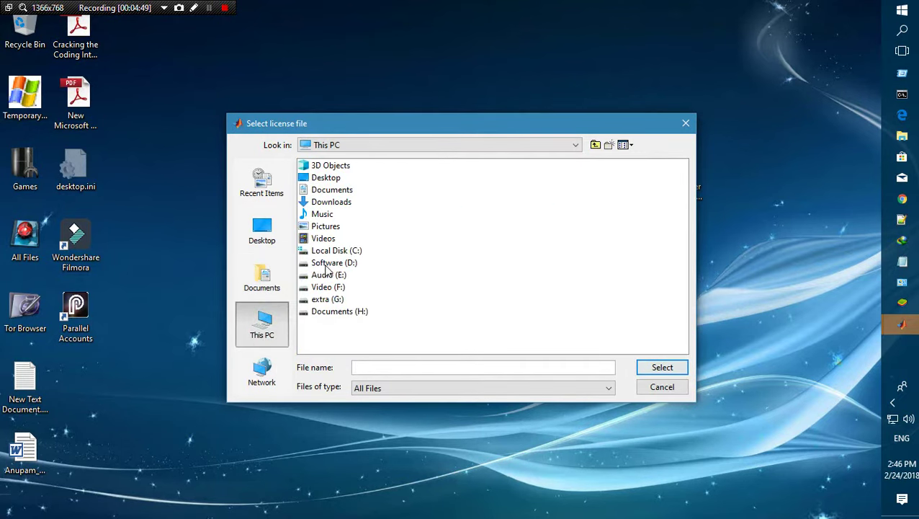
left_click(322, 265)
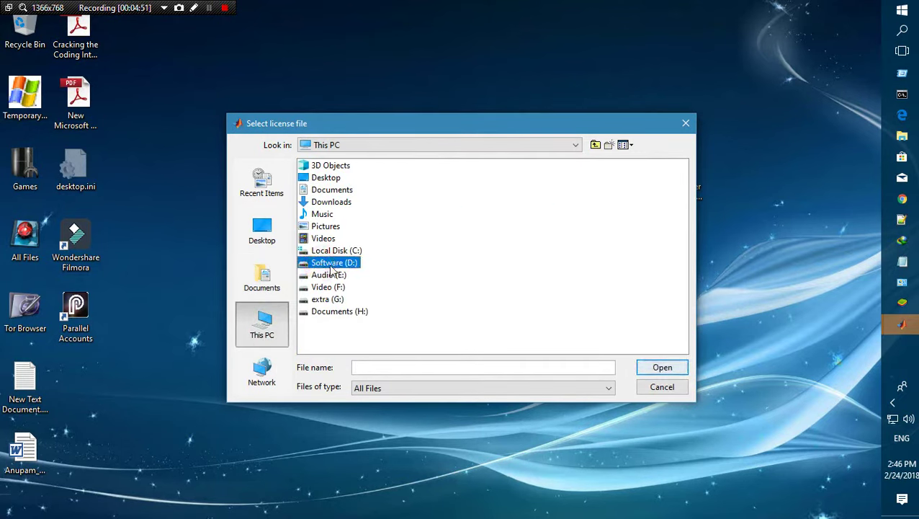
left_click(335, 265)
double_click(334, 265)
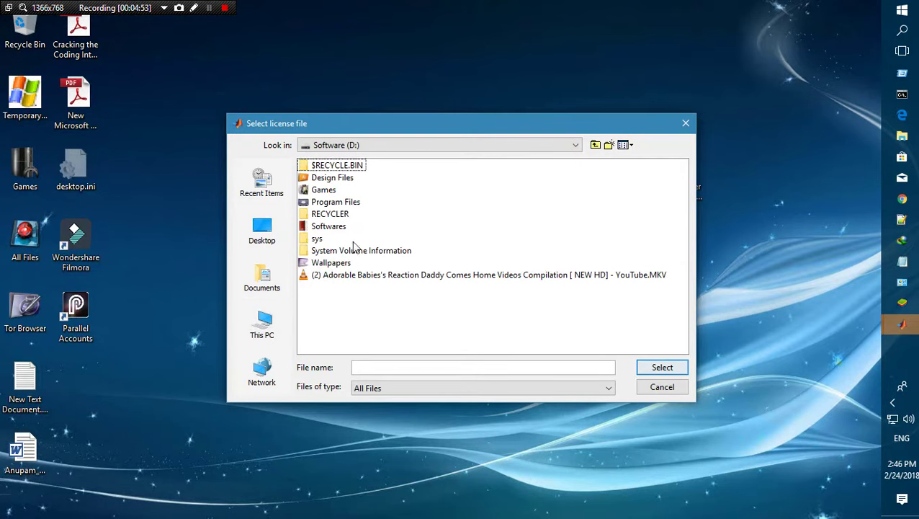
left_click(329, 229)
double_click(329, 228)
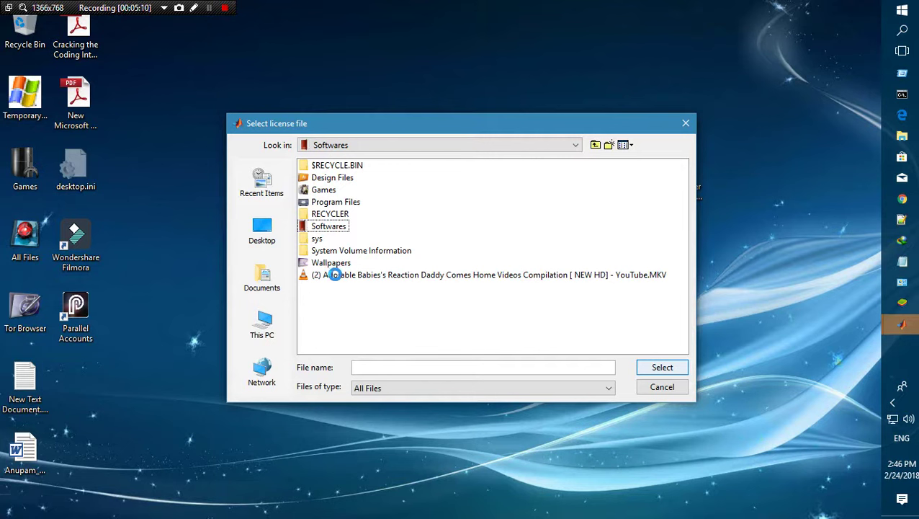
right_click(742, 52)
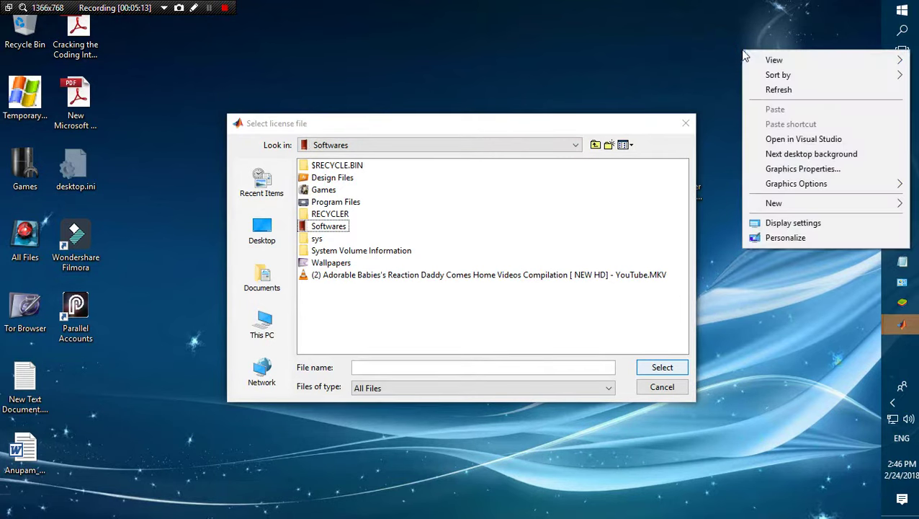
left_click(770, 91)
left_click(337, 130)
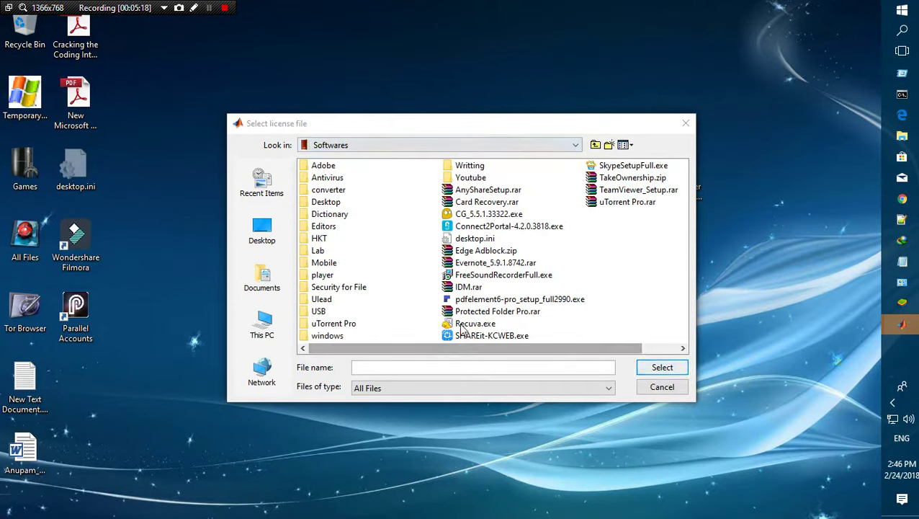
- Select lic_standalone.dat from Lab\Matlab 2015\Matlab\crack as the license file
double_click(319, 251)
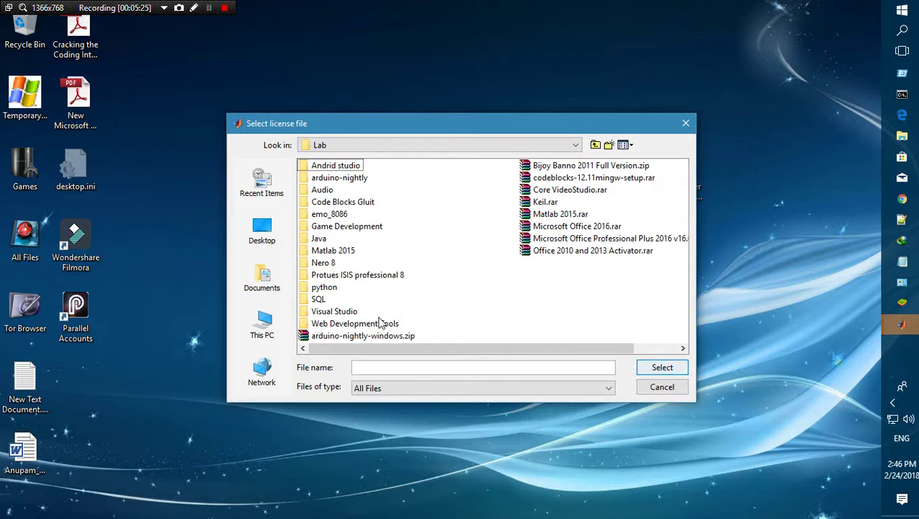
scroll(378, 232, "down", 3)
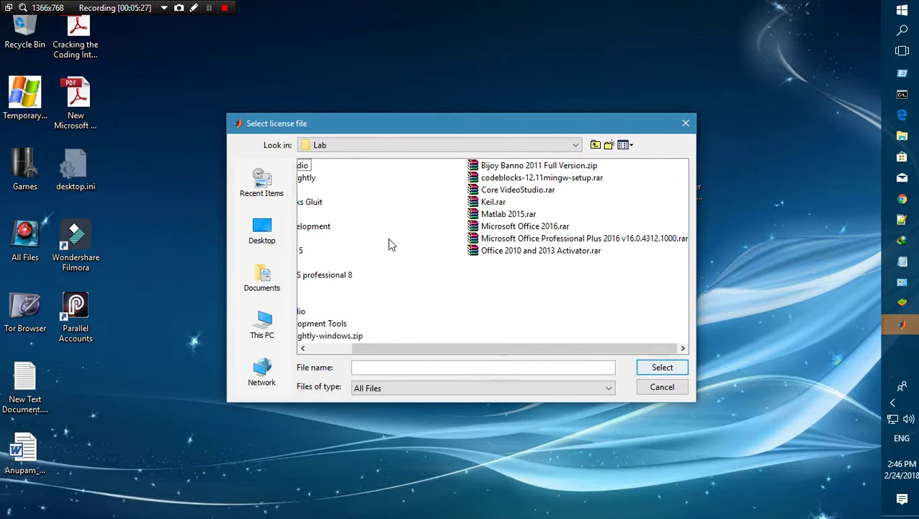
scroll(389, 245, "up", 3)
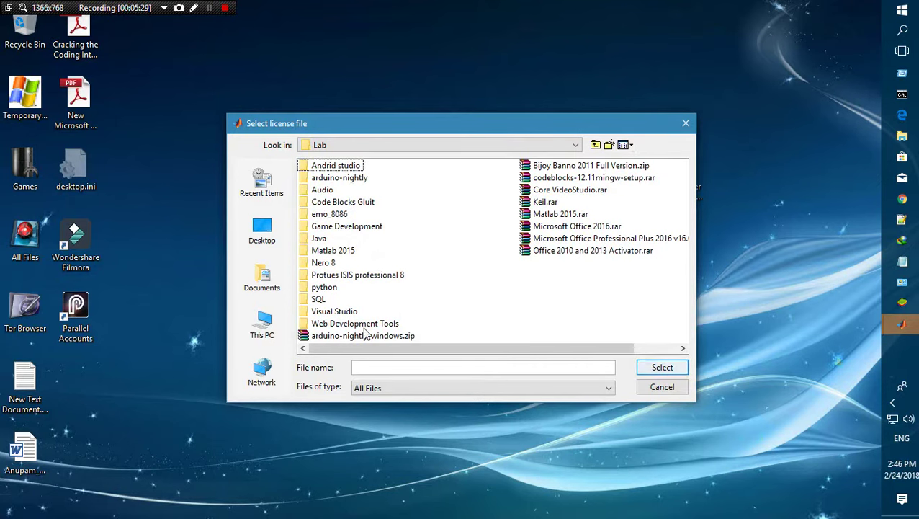
double_click(343, 251)
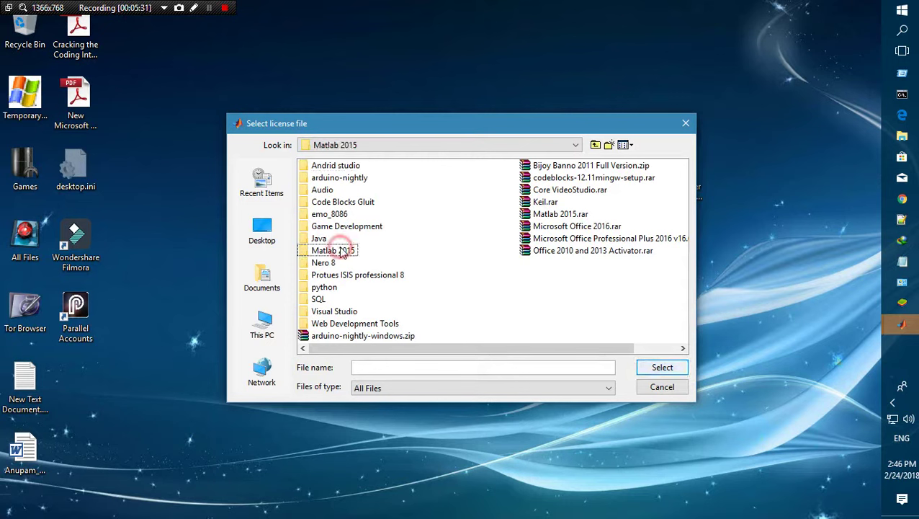
double_click(330, 167)
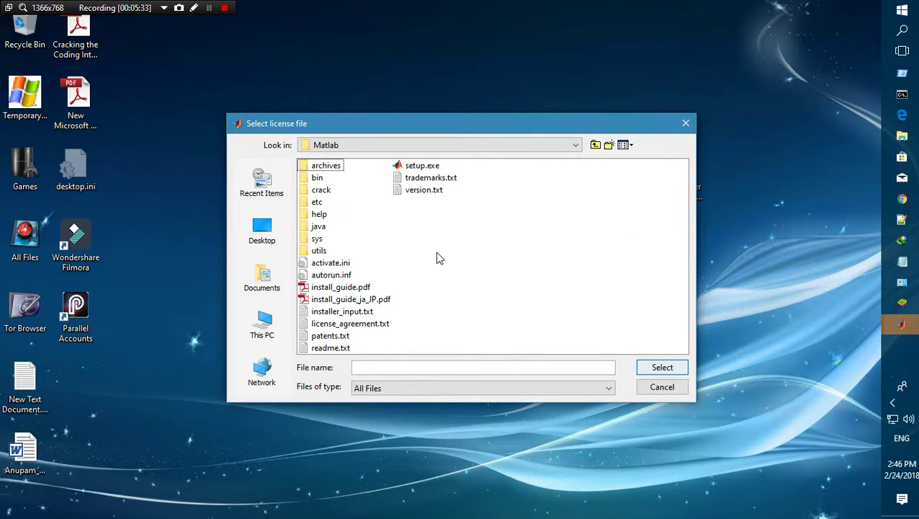
double_click(321, 189)
left_click(345, 238)
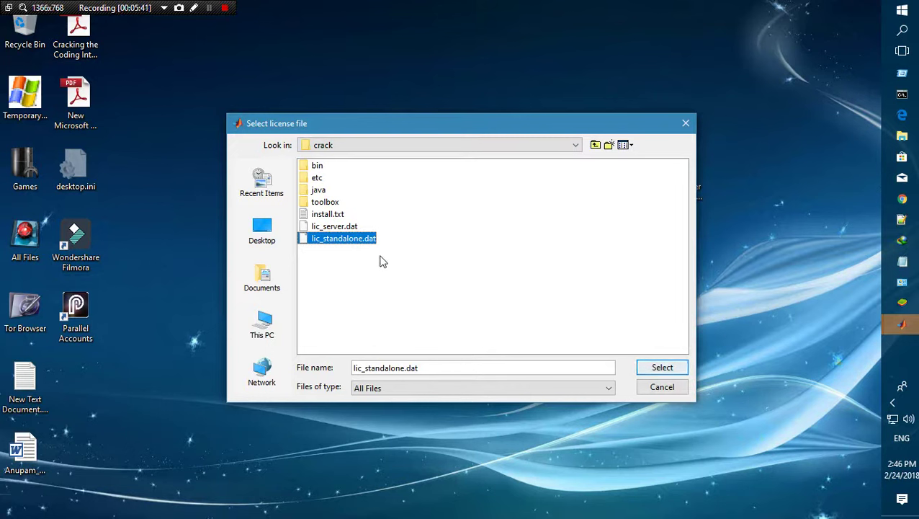
left_click(656, 370)
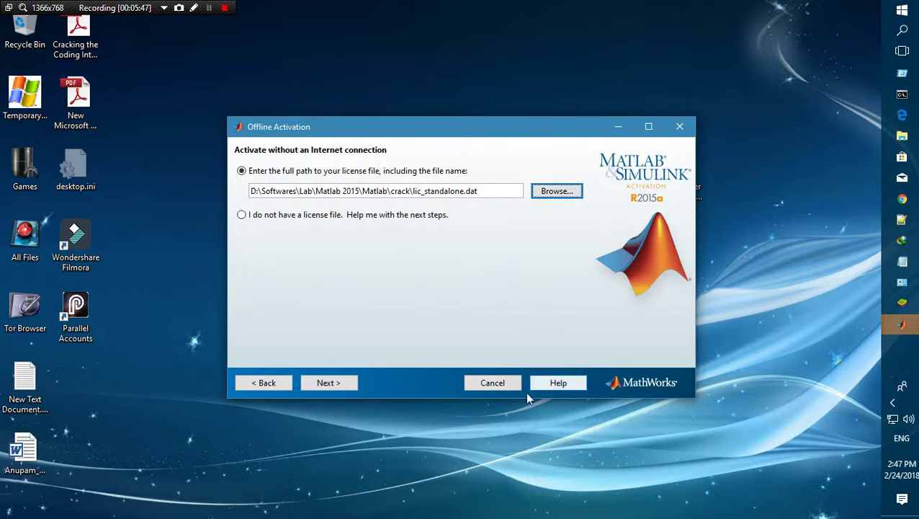
- Complete the offline activation and cancel the second activation assistant
left_click(336, 384)
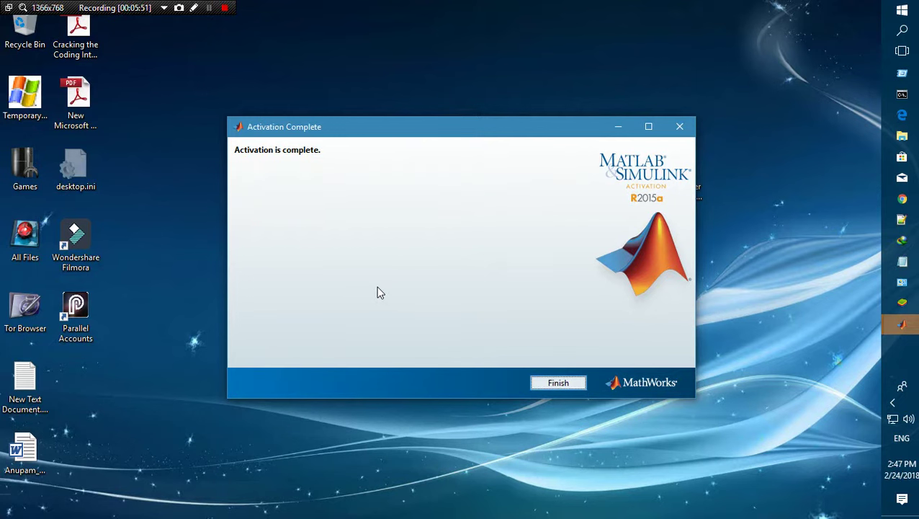
left_click(560, 383)
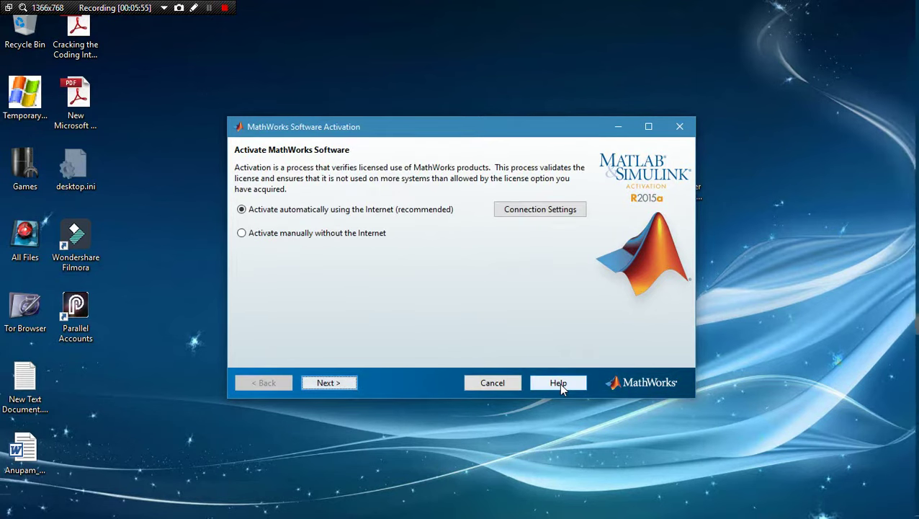
left_click(679, 126)
left_click(442, 281)
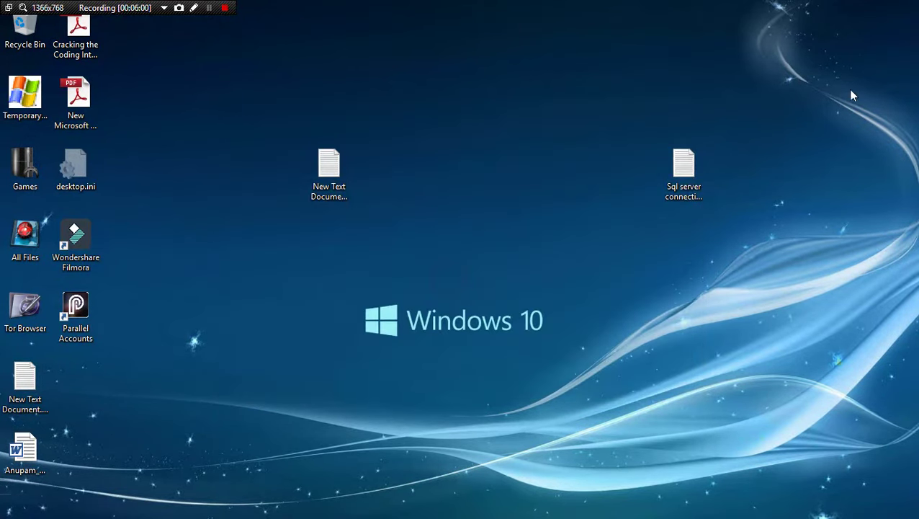
- Search Windows for matlab and launch it following the activation
mouse_move(912, 127)
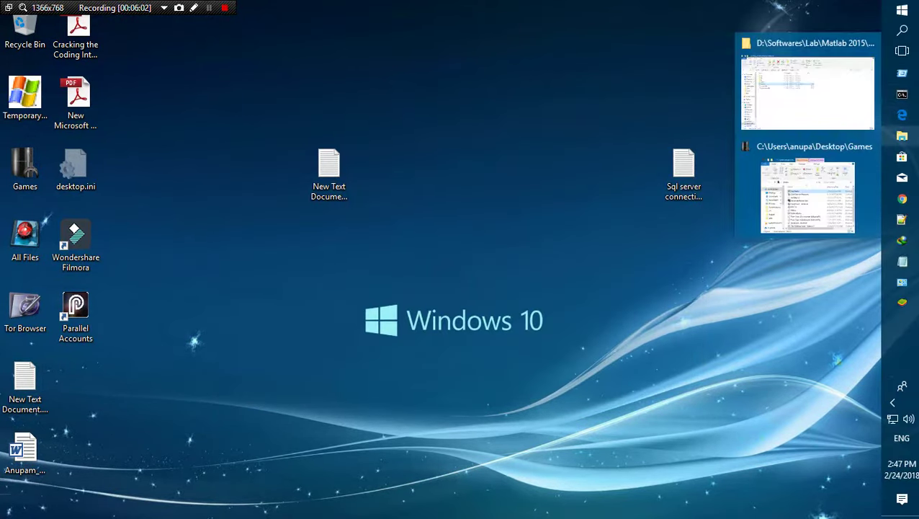
left_click(902, 200)
left_click(903, 201)
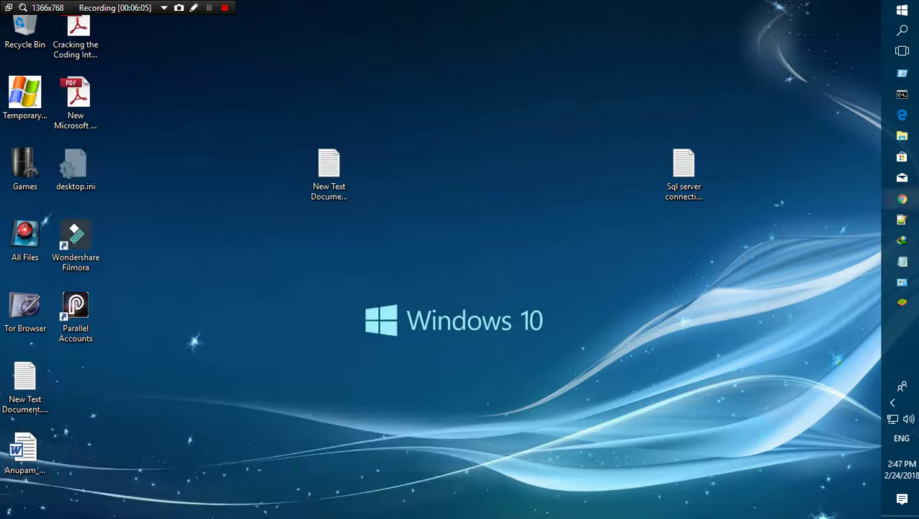
left_click(907, 33)
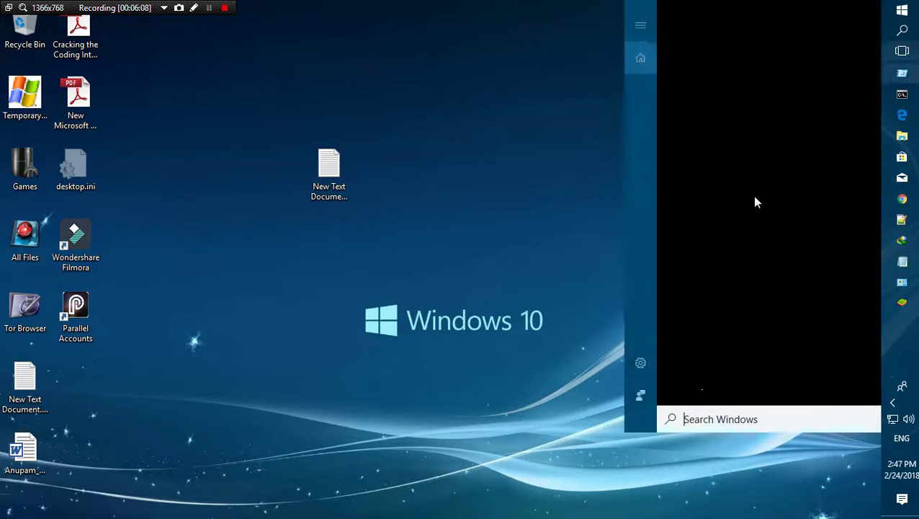
type("mat")
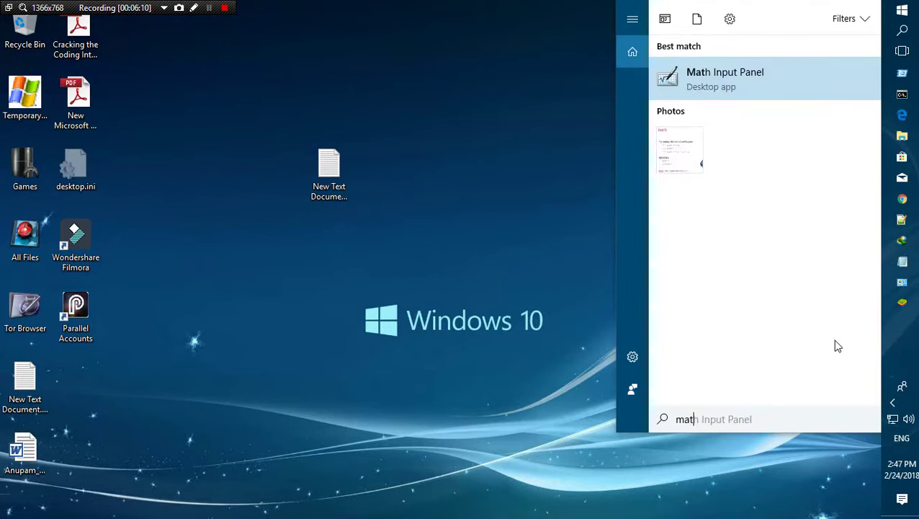
type("lab")
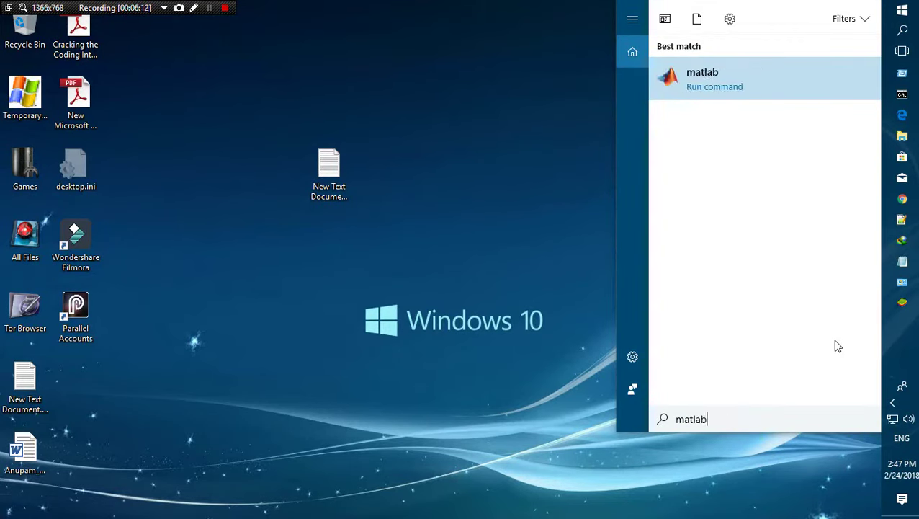
left_click(735, 85)
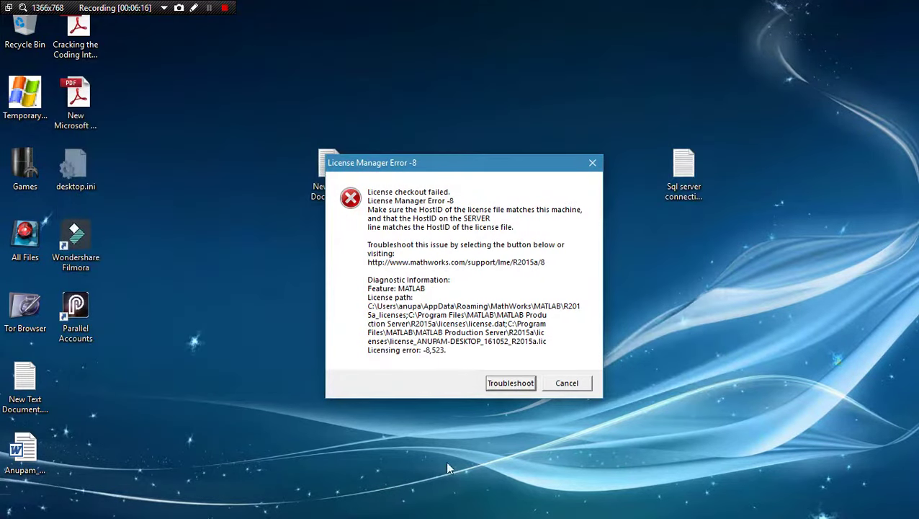
- Open the MathWorks troubleshooting page for License Manager Error -8 and maximize the browser
left_click(516, 385)
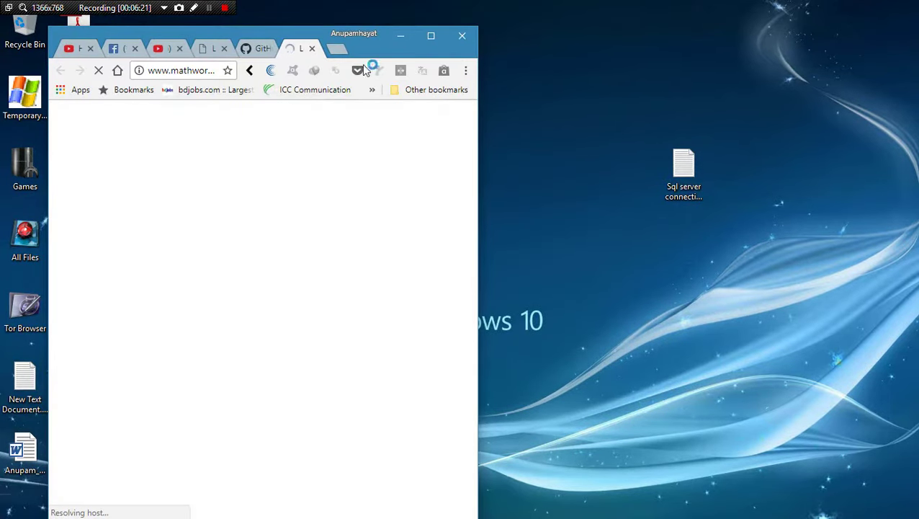
left_click(431, 37)
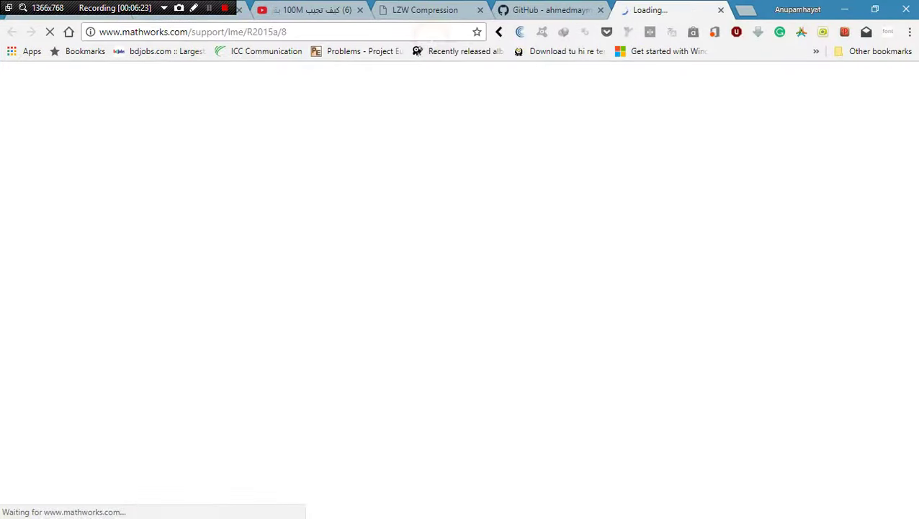